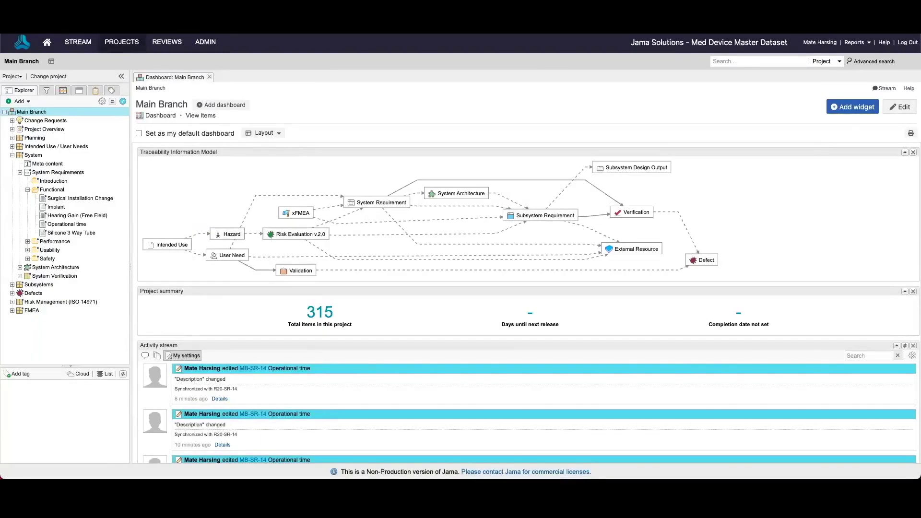
# - Compare Main Branch against its synced Release 2.0 project, filtered to differing items, which shows none
pyautogui.rightClick(57, 113)
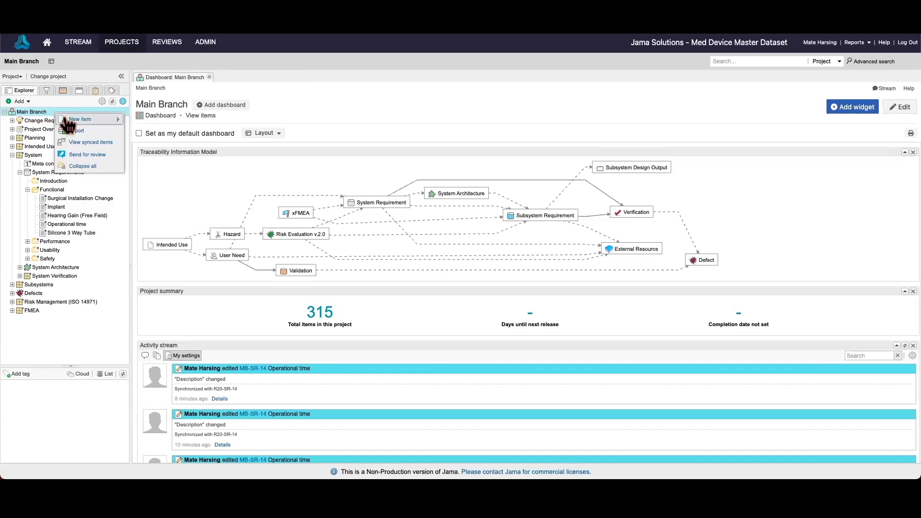
pyautogui.click(79, 142)
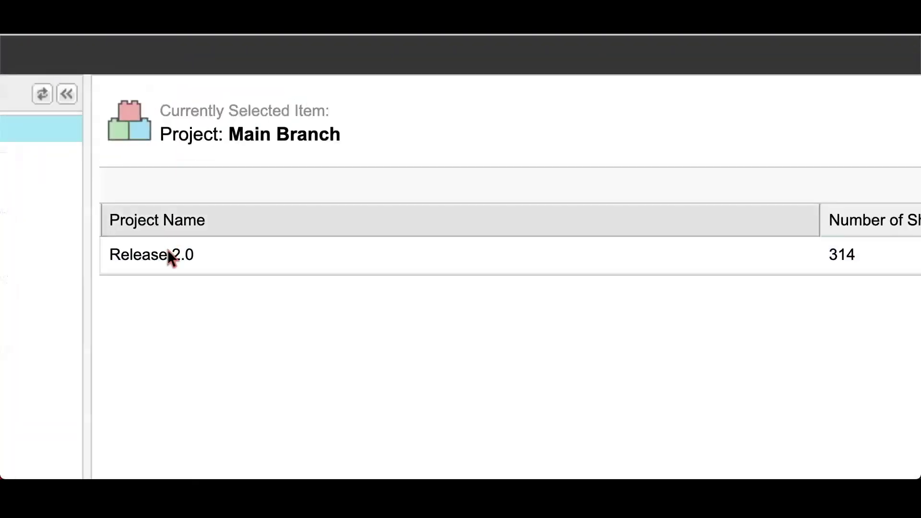
pyautogui.click(224, 127)
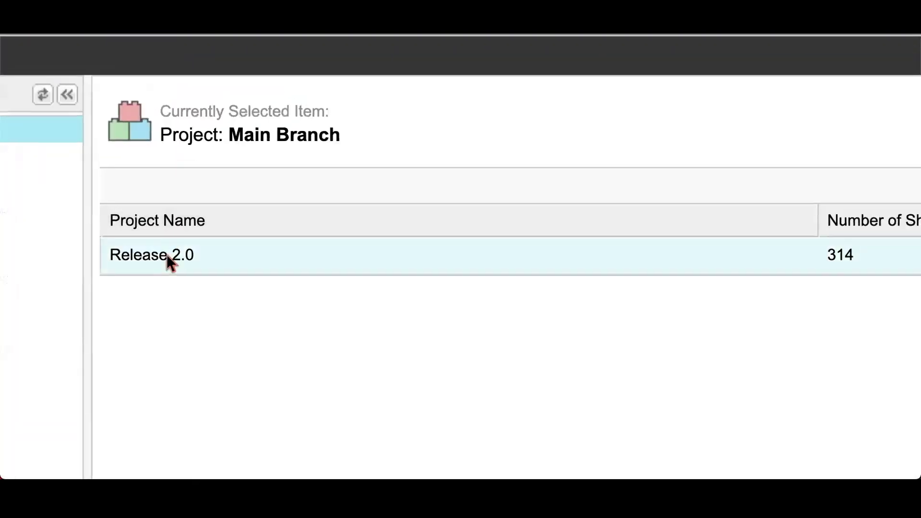
pyautogui.click(844, 126)
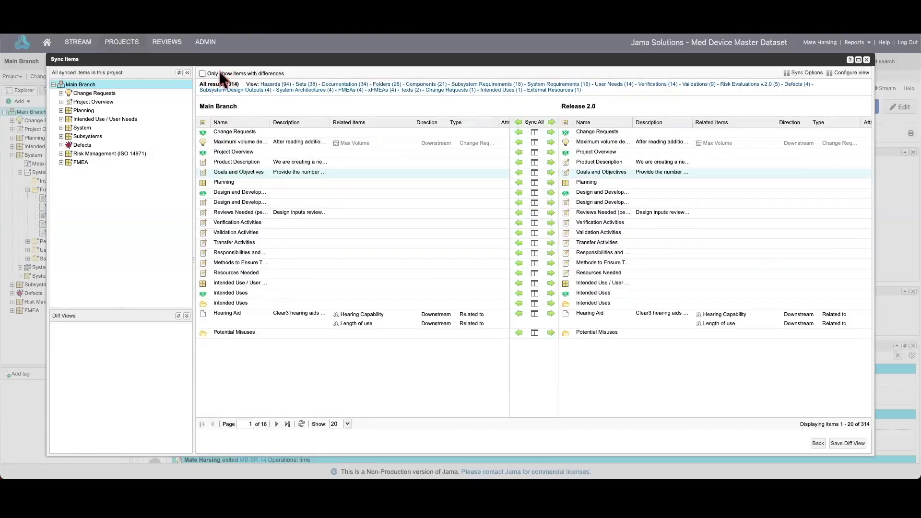
pyautogui.click(220, 72)
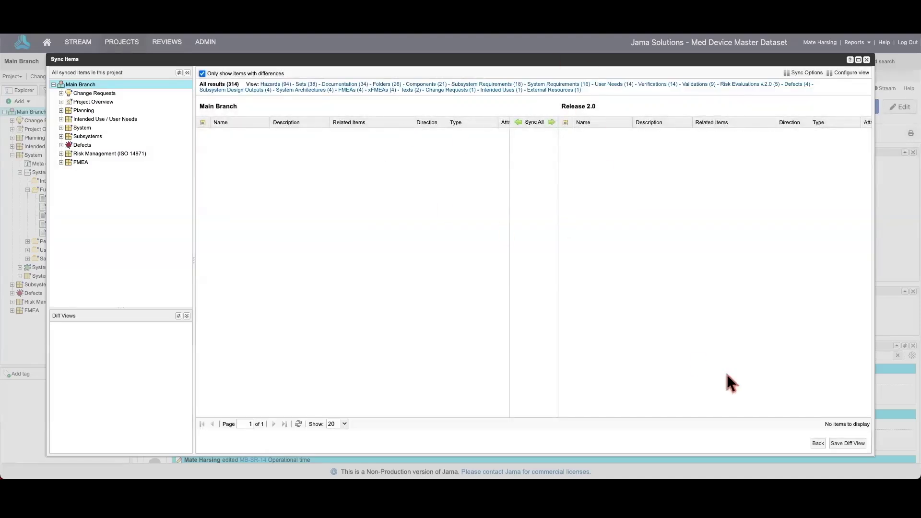
# - Close the sync comparison and switch to the Release Management > Release 2.0 project
pyautogui.click(865, 60)
pyautogui.click(48, 77)
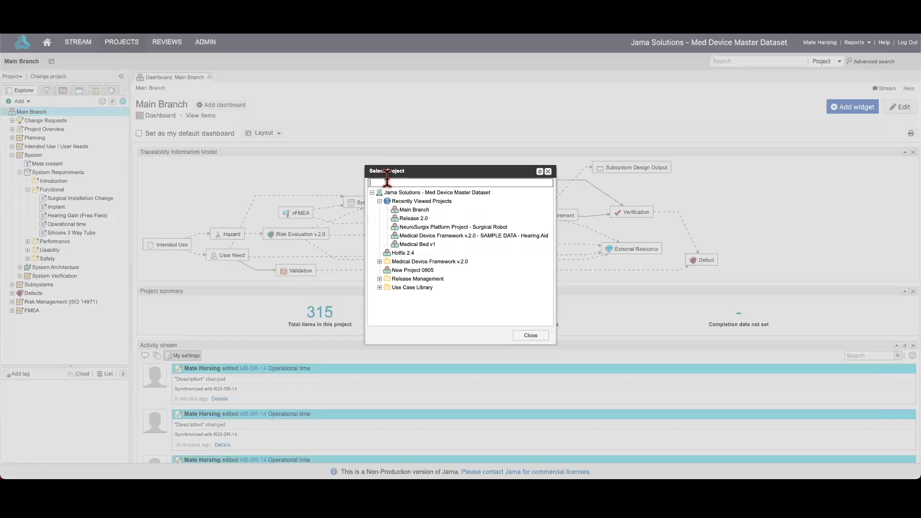
pyautogui.click(379, 281)
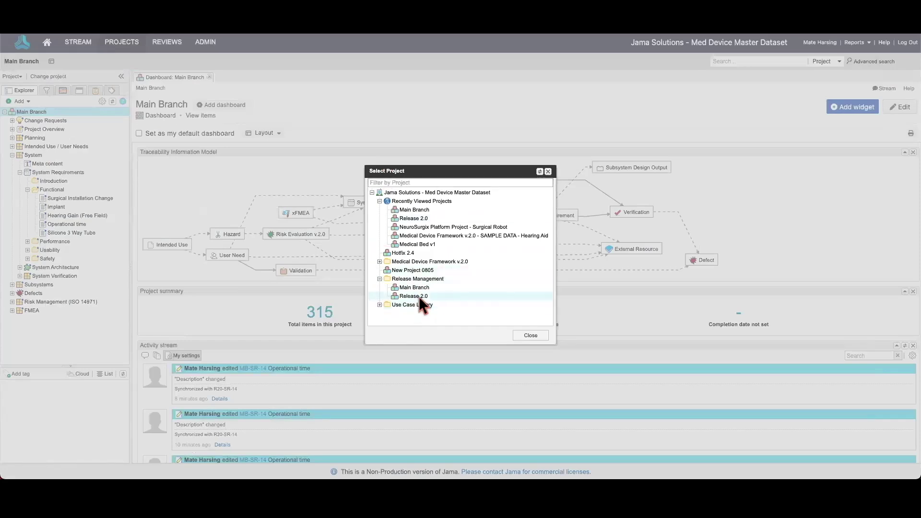
pyautogui.click(417, 297)
# - Open System > System Requirements > Functional > Operational time and list its synchronized items
pyautogui.click(12, 155)
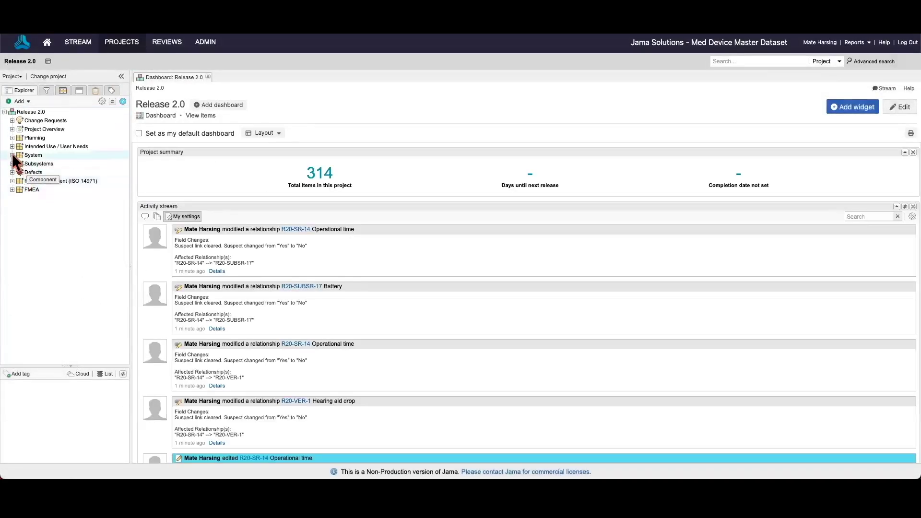
pyautogui.click(20, 172)
pyautogui.click(27, 189)
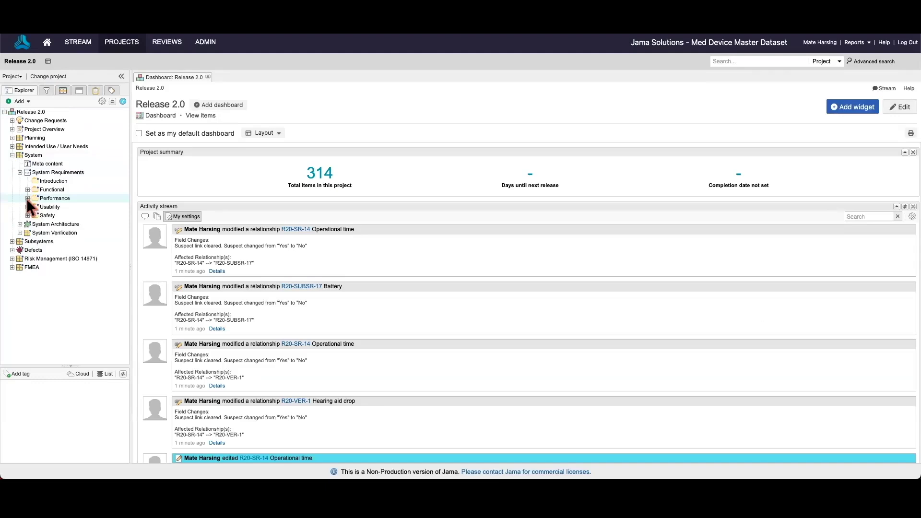
pyautogui.click(70, 222)
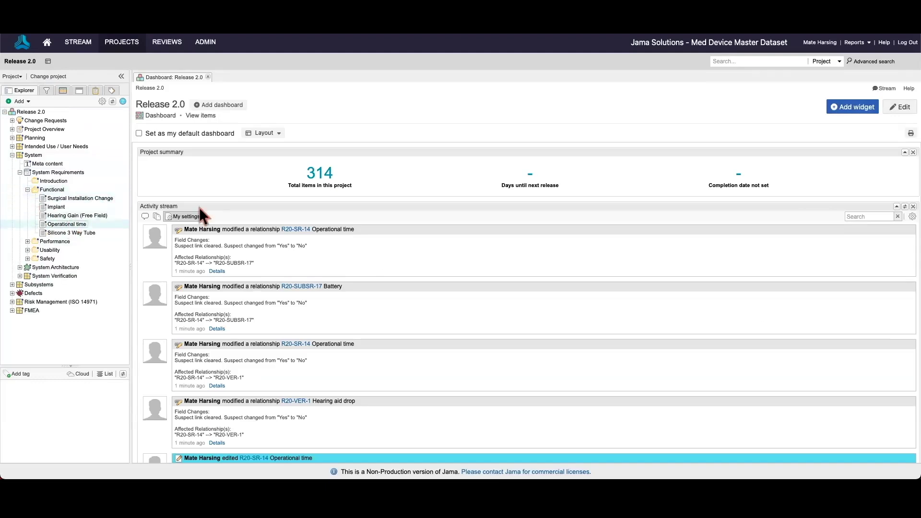
pyautogui.click(908, 308)
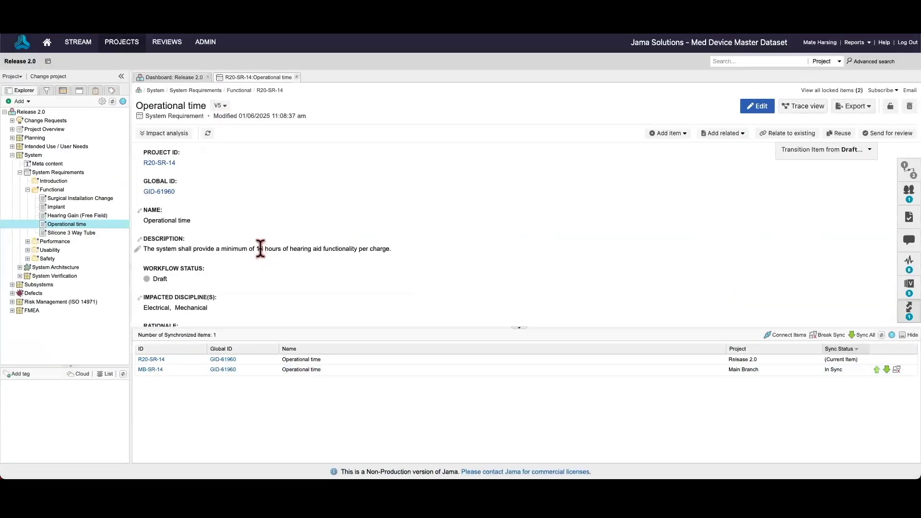
# - Change the Operational time description from 16 to 20 hours and save
pyautogui.doubleClick(260, 248)
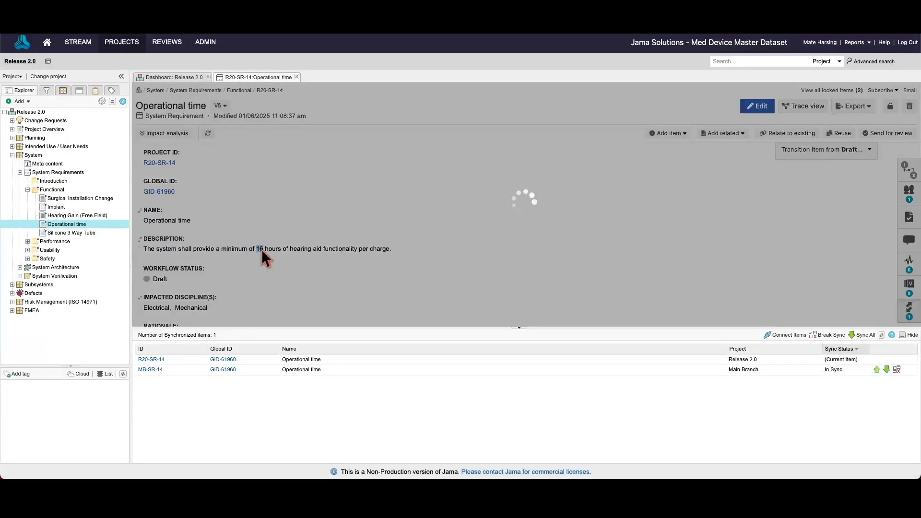
pyautogui.doubleClick(265, 281)
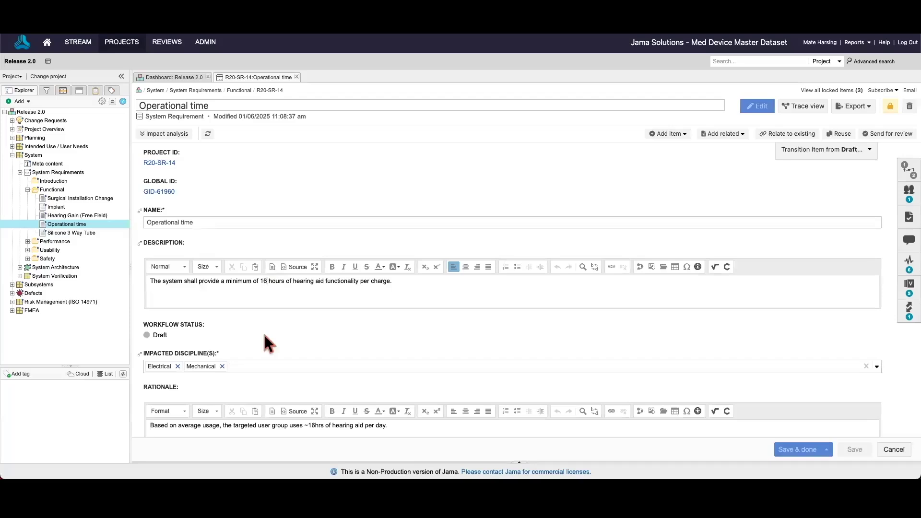
pyautogui.write('20')
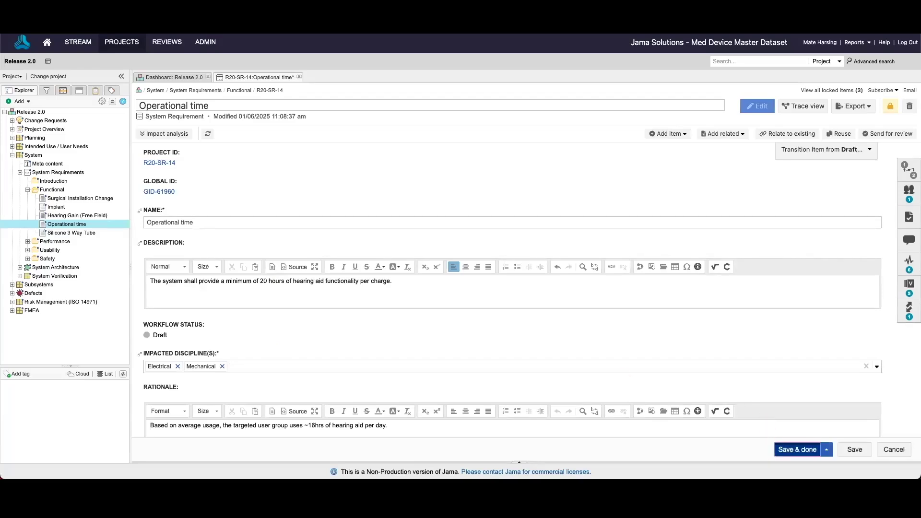
pyautogui.click(797, 449)
# - Refresh the sync status and review the Out Of Sync comparison with MB-SR-14
pyautogui.click(881, 336)
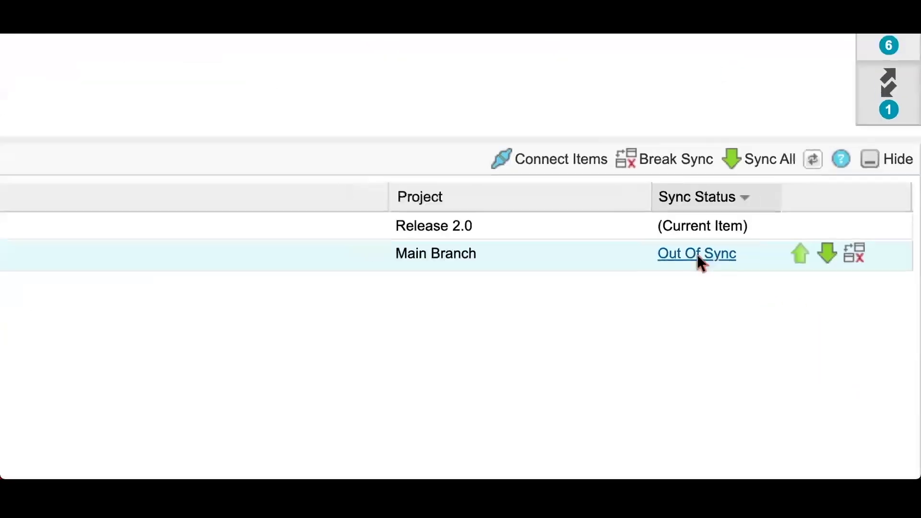
pyautogui.click(835, 370)
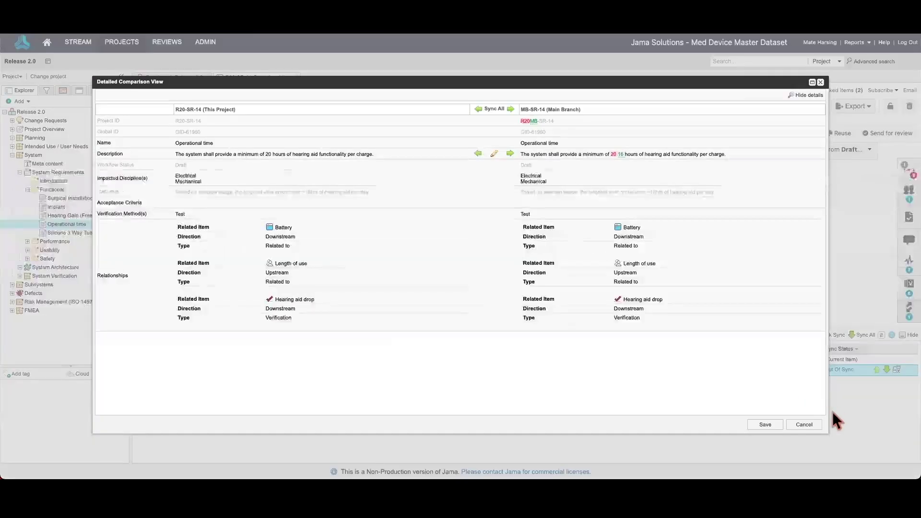
pyautogui.click(820, 82)
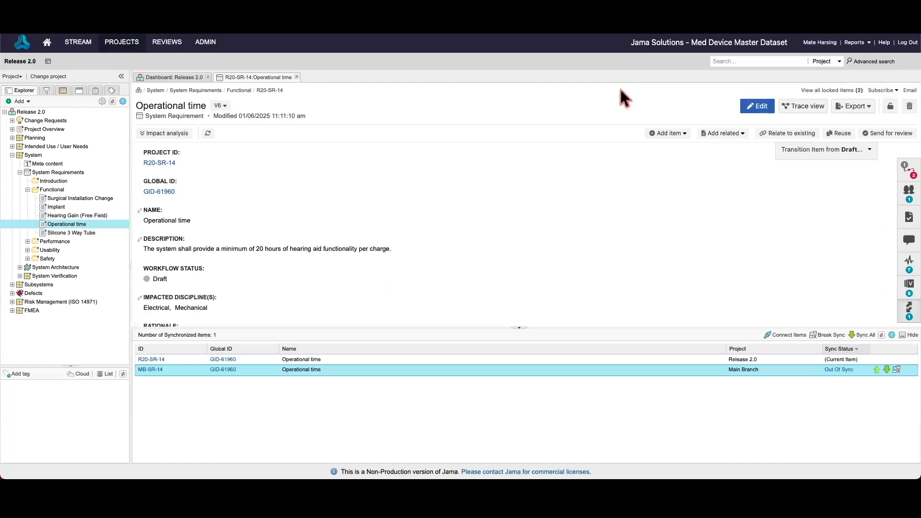
# - Add Amplify Environmental Sounds under Functional with its pasted description and Software discipline
pyautogui.click(50, 190)
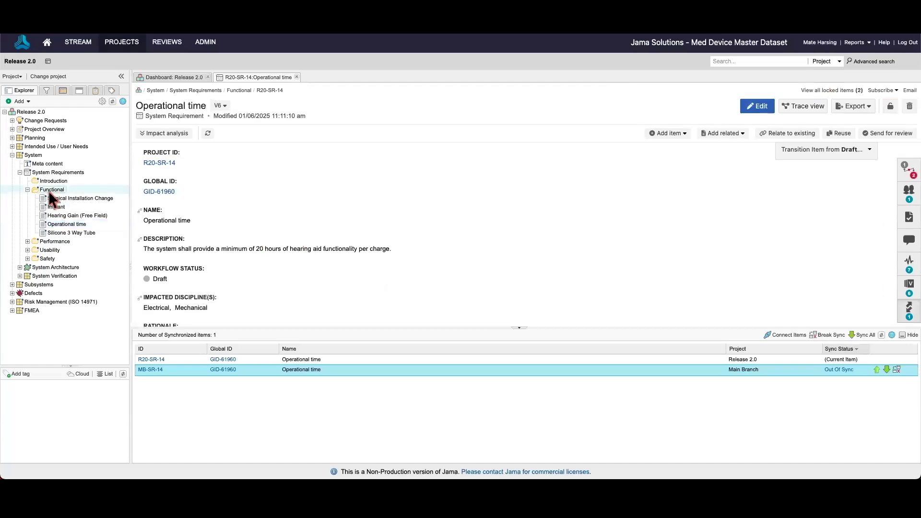
pyautogui.click(789, 107)
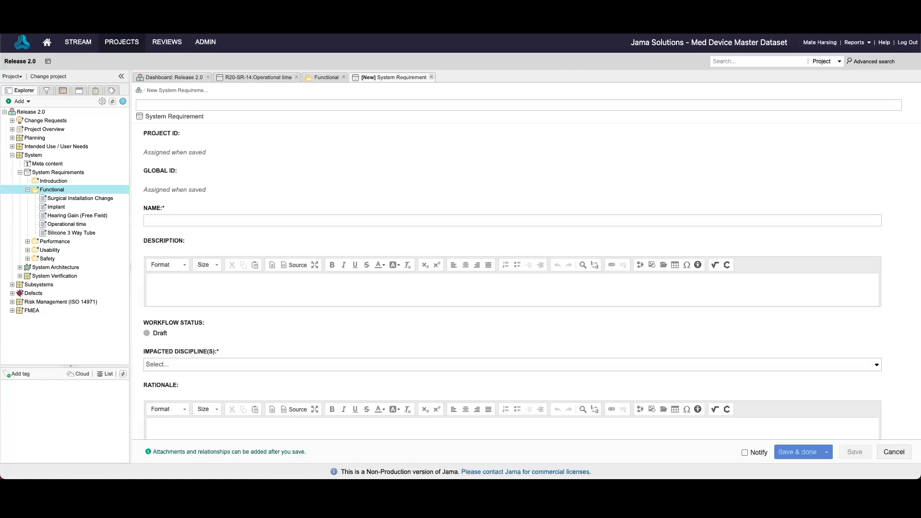
pyautogui.click(228, 100)
pyautogui.write('Amplify Environmental Sounds')
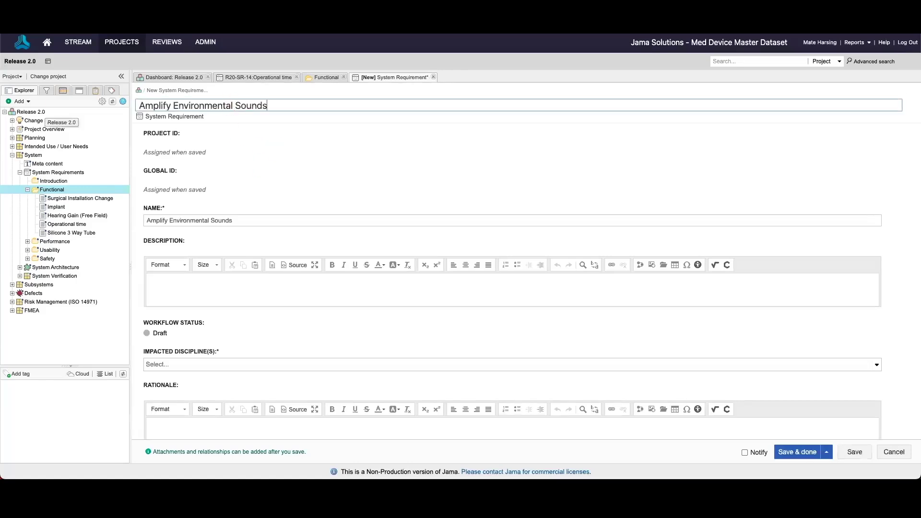
pyautogui.click(247, 283)
pyautogui.write('The hearing aid device shall amplify environmental sounds to improve audibility for the user based on their predefined hearing profile.')
pyautogui.click(274, 365)
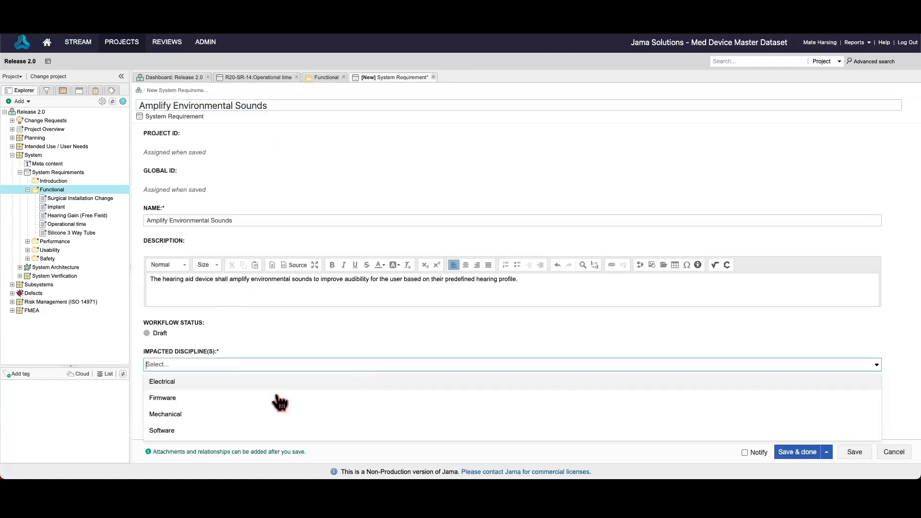
pyautogui.click(237, 431)
pyautogui.click(796, 452)
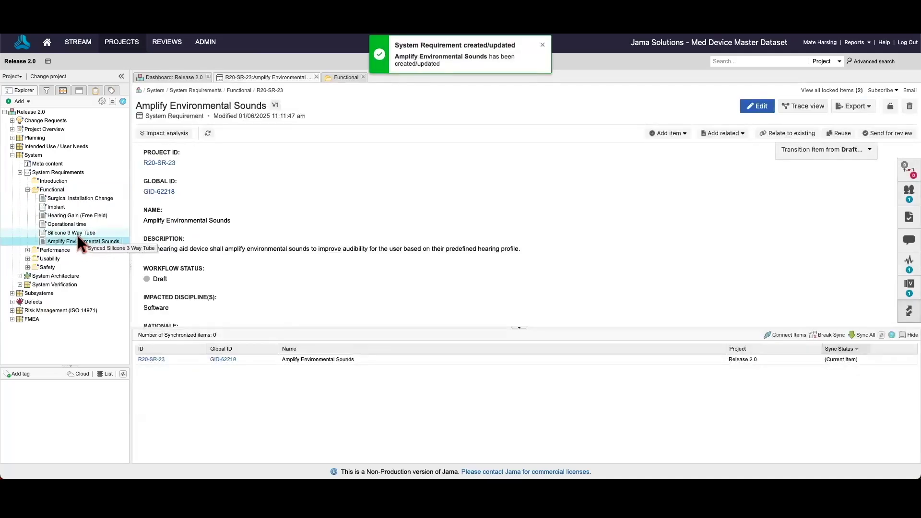
# - Delete the Silicone 3 Way Tube requirement from Release 2.0
pyautogui.rightClick(78, 235)
pyautogui.click(96, 367)
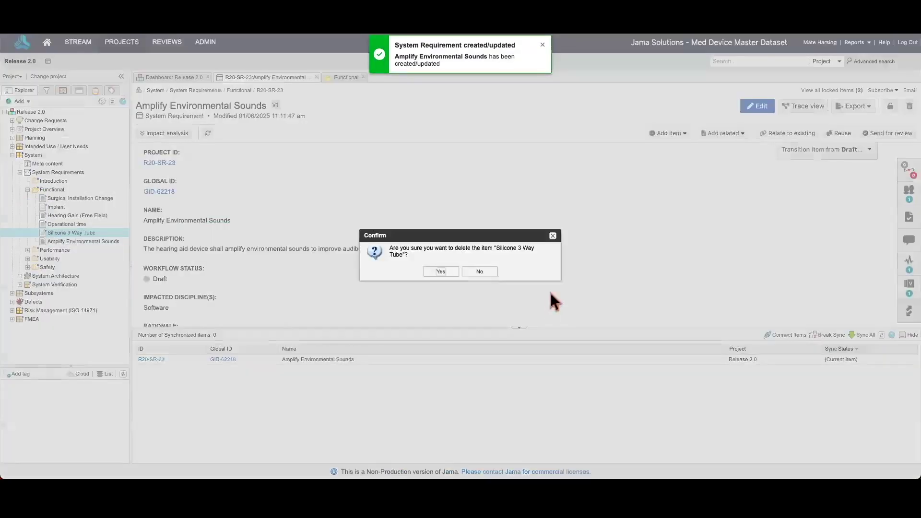
pyautogui.click(442, 270)
# - Compare the Functional folder with Main Branch, showing only items with differences
pyautogui.rightClick(64, 191)
pyautogui.click(96, 283)
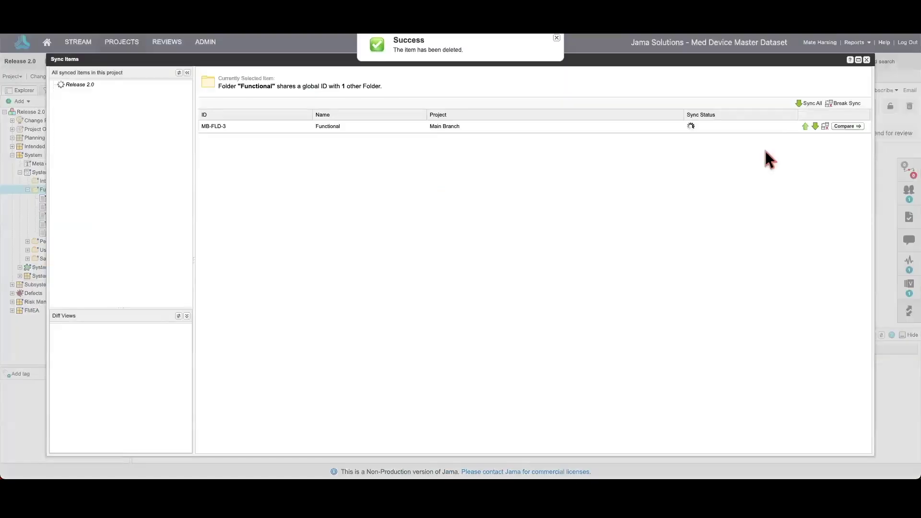
pyautogui.click(701, 126)
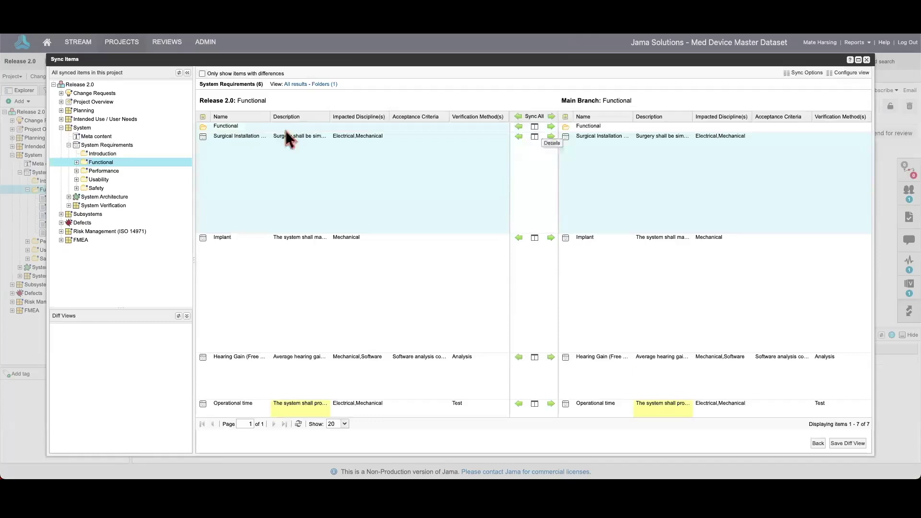
pyautogui.click(203, 74)
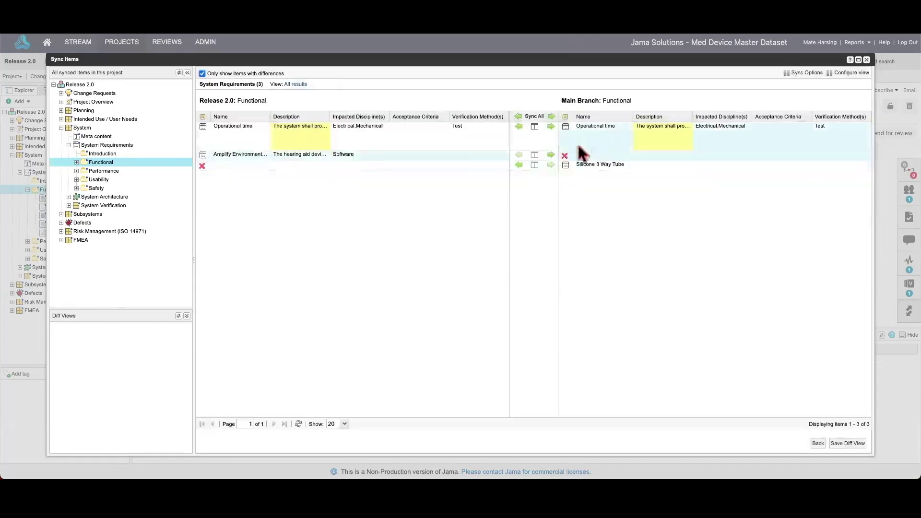
pyautogui.click(866, 60)
# - Compare all of Release 2.0 with Main Branch and sync the Silicone 3 Way Tube deletion
pyautogui.rightClick(43, 114)
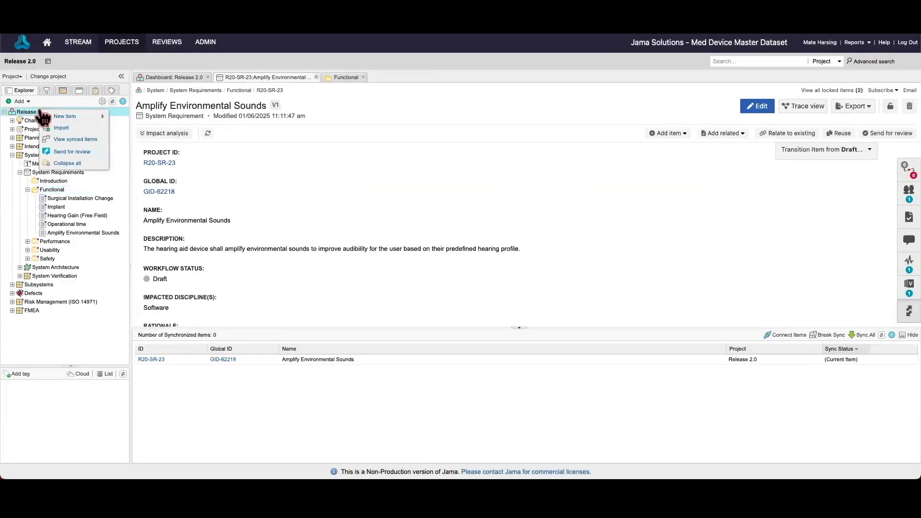
pyautogui.click(67, 149)
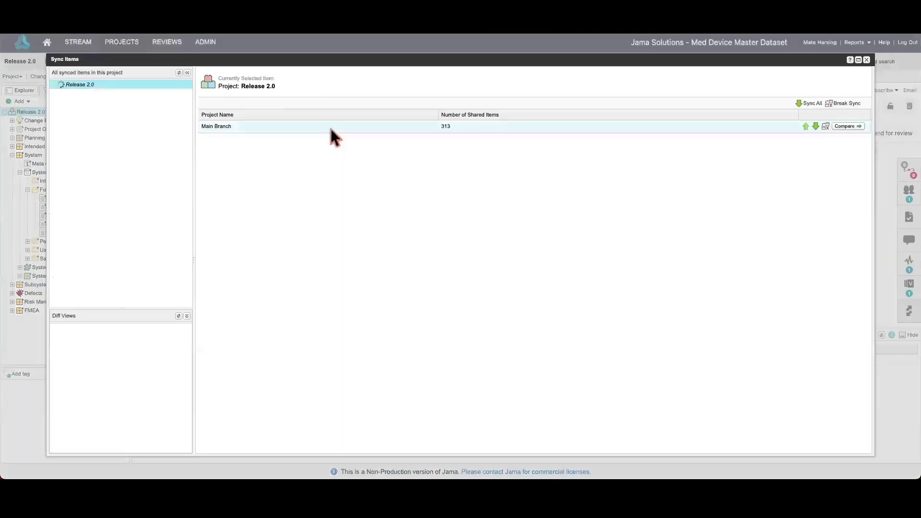
pyautogui.click(849, 127)
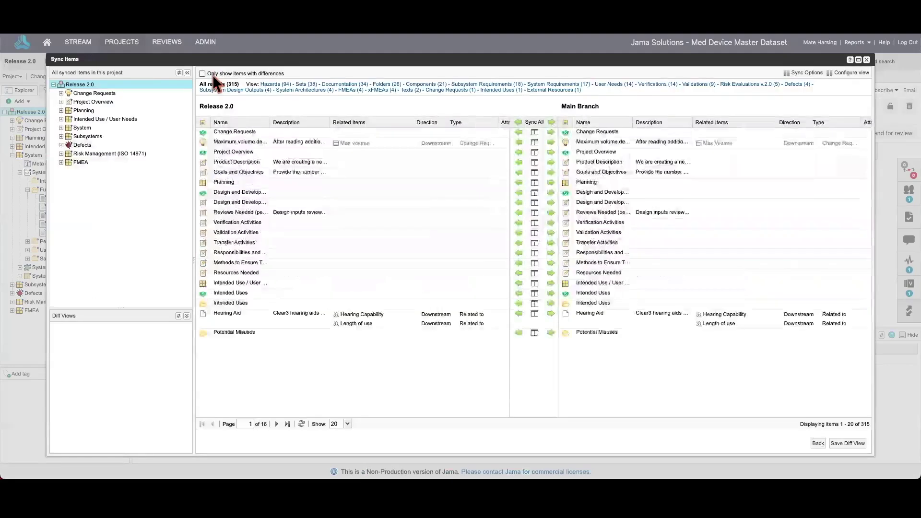
pyautogui.click(214, 73)
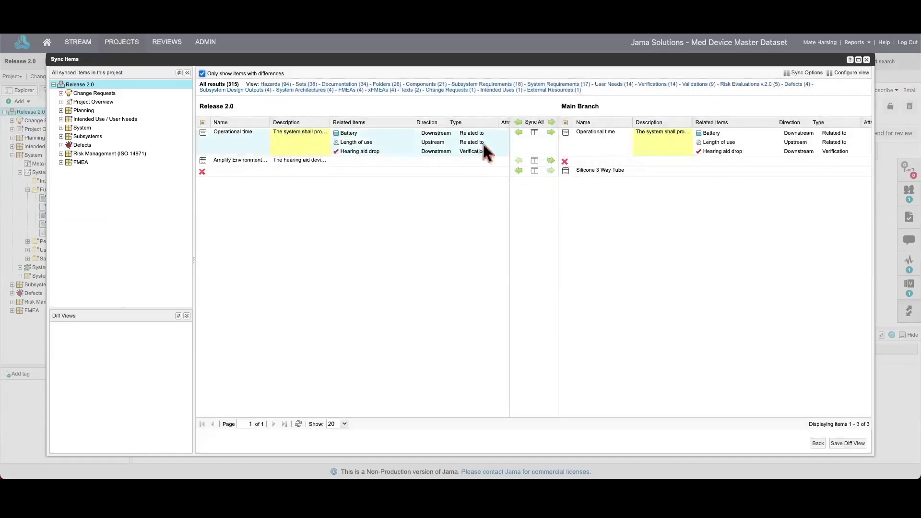
pyautogui.click(519, 171)
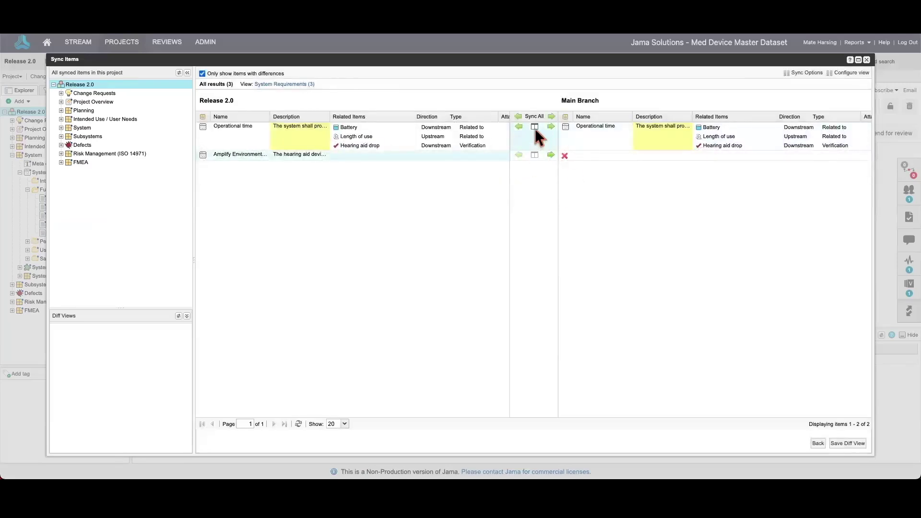
# - Change Operational time's Description to 18 in Release 2.0 (was 20) and Main Branch (was 16), then save
pyautogui.click(534, 126)
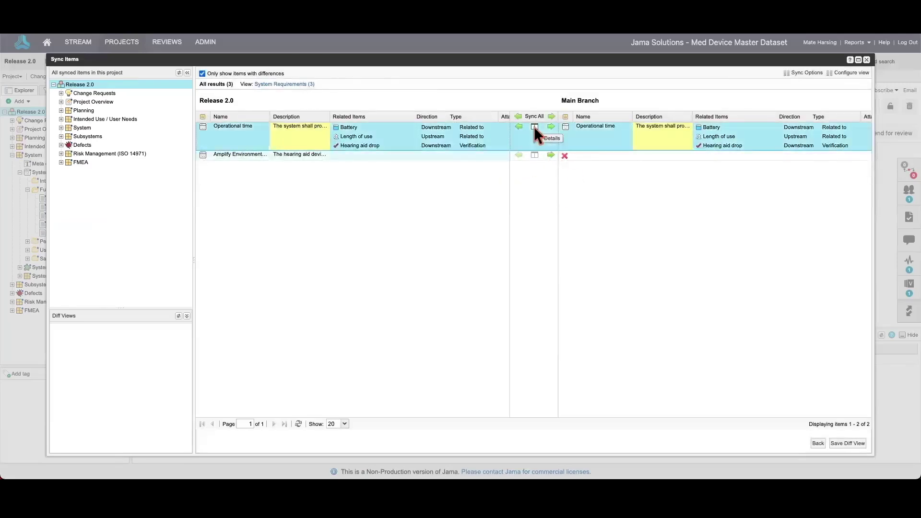
pyautogui.click(490, 153)
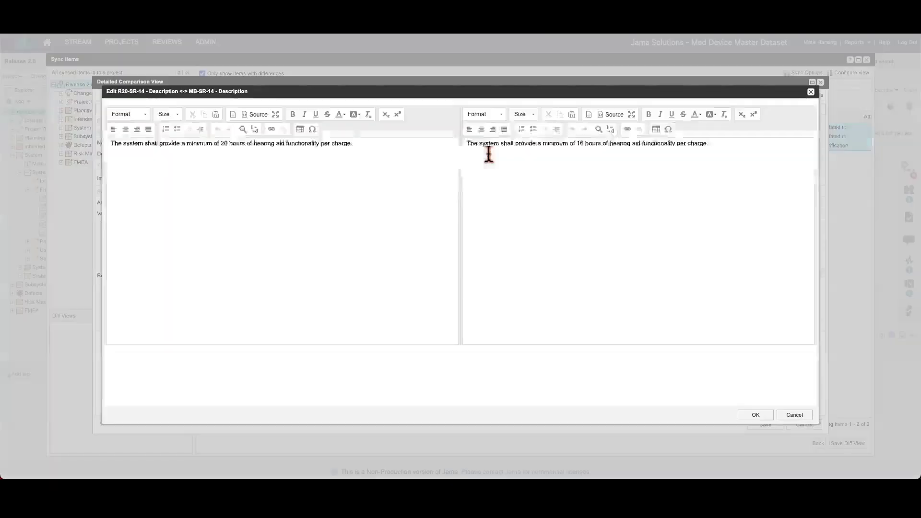
pyautogui.click(224, 143)
pyautogui.doubleClick(224, 143)
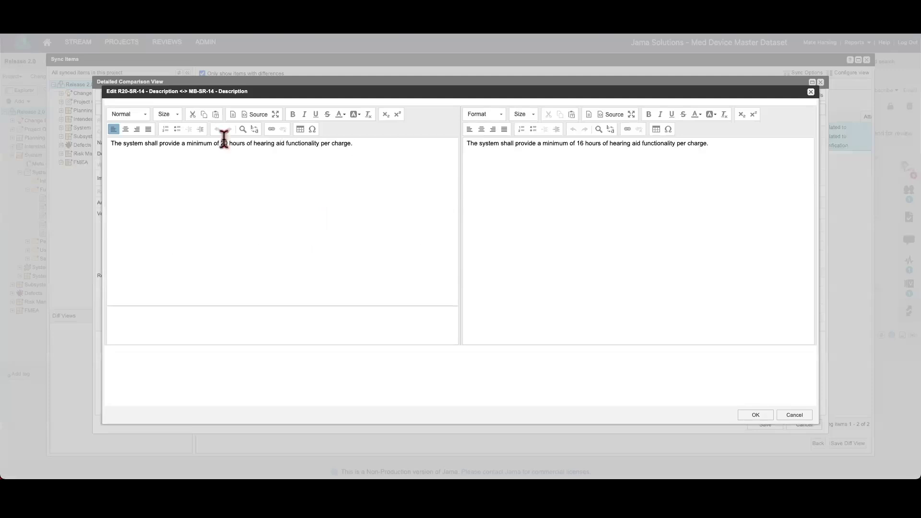
pyautogui.write('18')
pyautogui.doubleClick(580, 143)
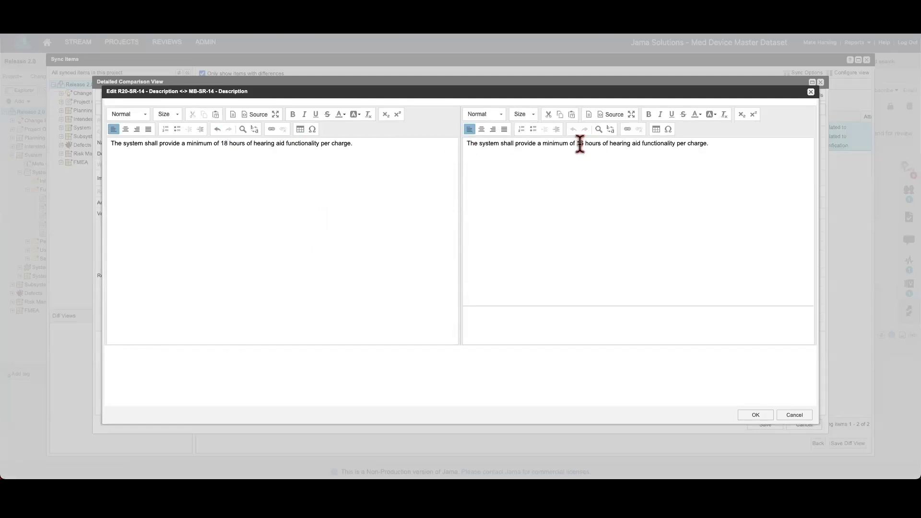
pyautogui.write('18')
pyautogui.click(756, 414)
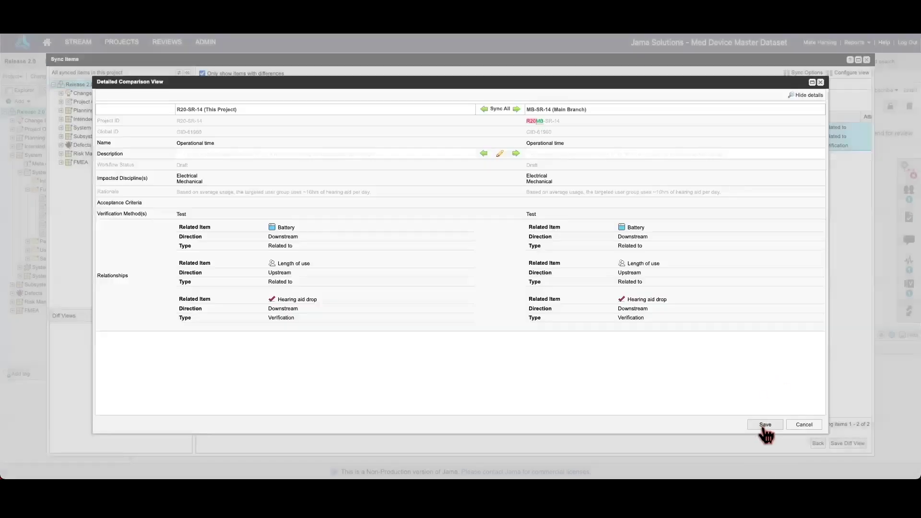
pyautogui.click(765, 425)
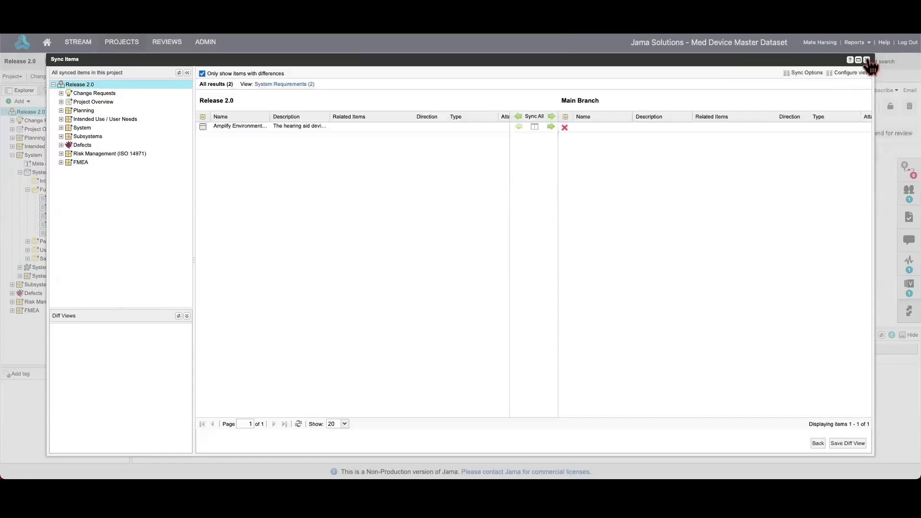
pyautogui.click(867, 59)
# - Show the Baselines panel, start adding a new baseline, then cancel it
pyautogui.click(74, 90)
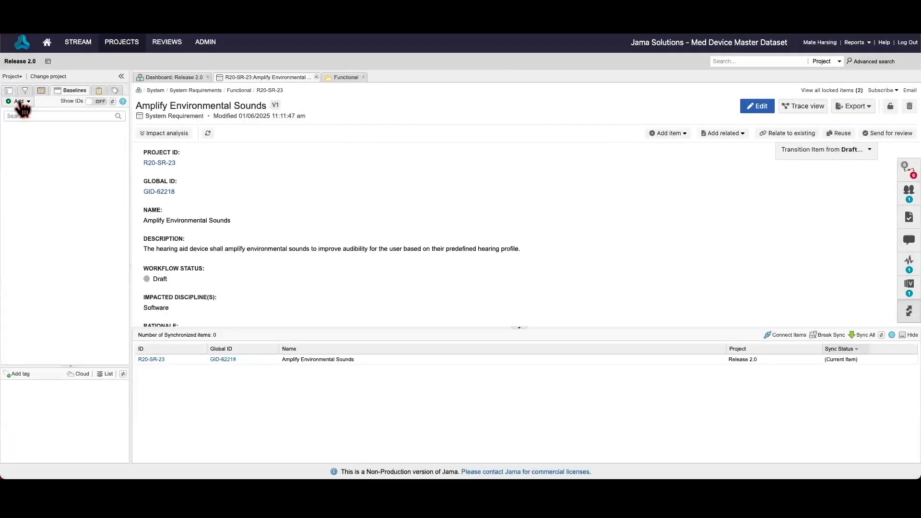
pyautogui.click(20, 102)
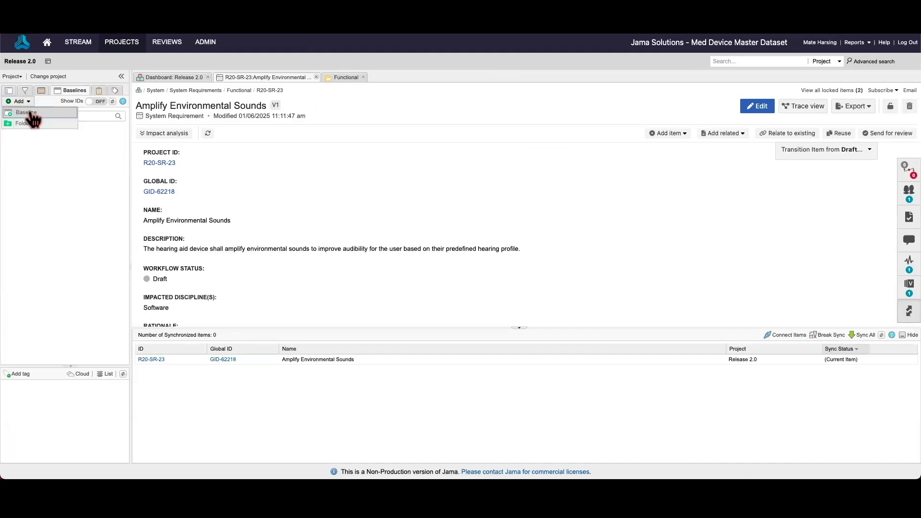
pyautogui.click(30, 113)
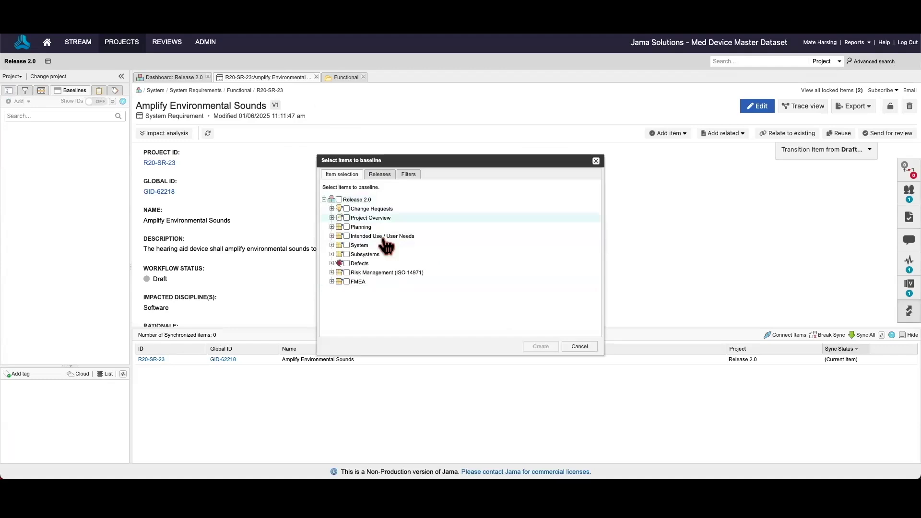
pyautogui.click(580, 341)
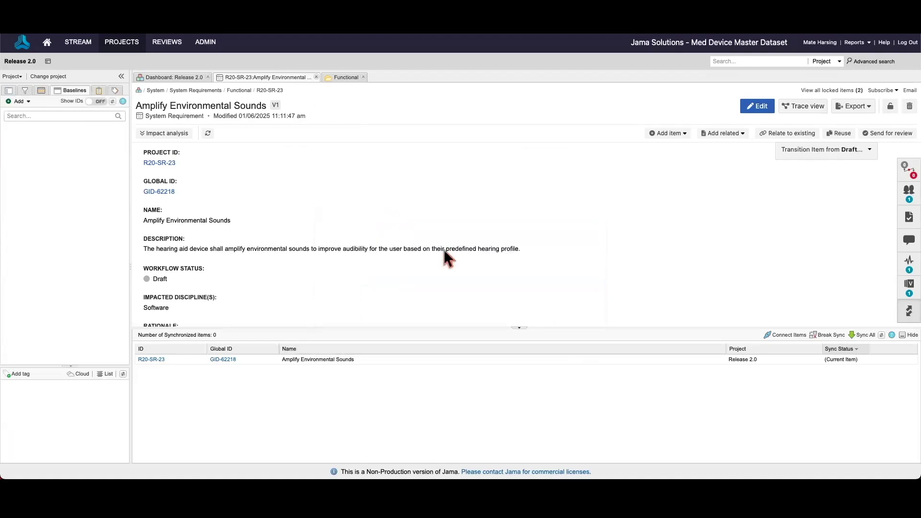
pyautogui.click(13, 77)
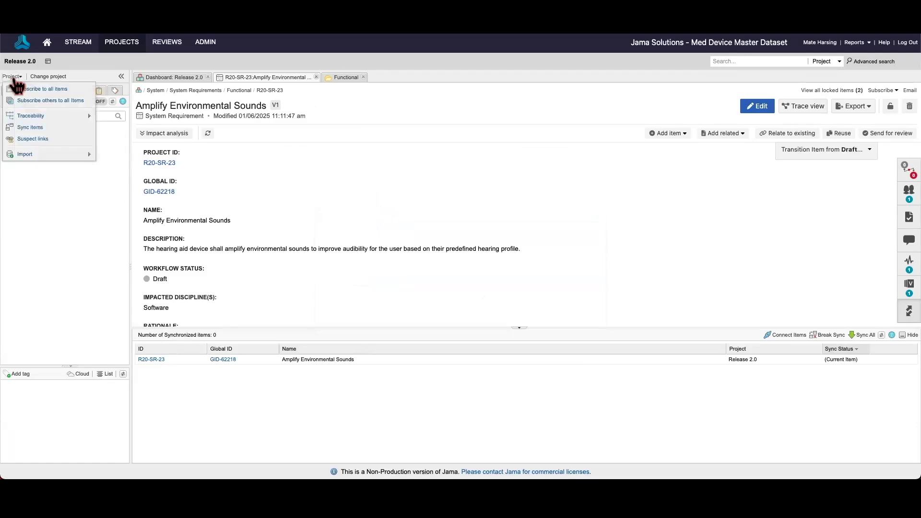
pyautogui.click(32, 139)
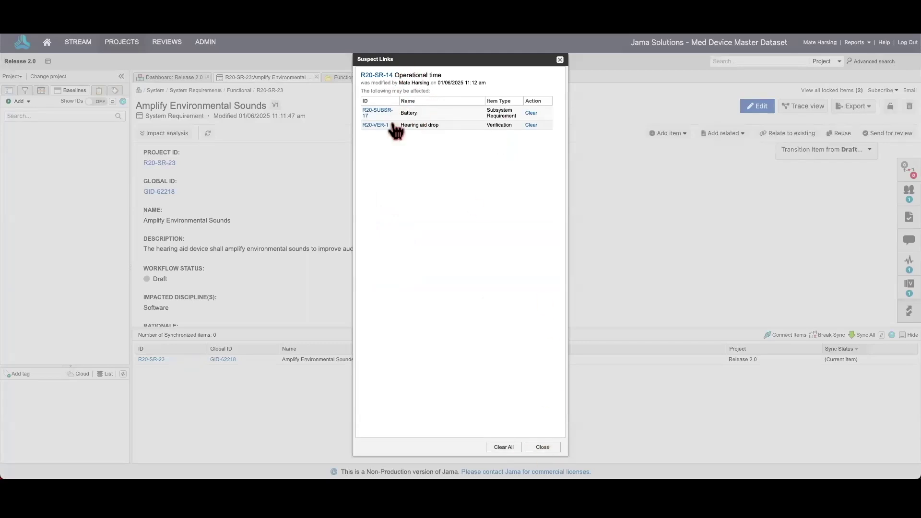
pyautogui.click(543, 447)
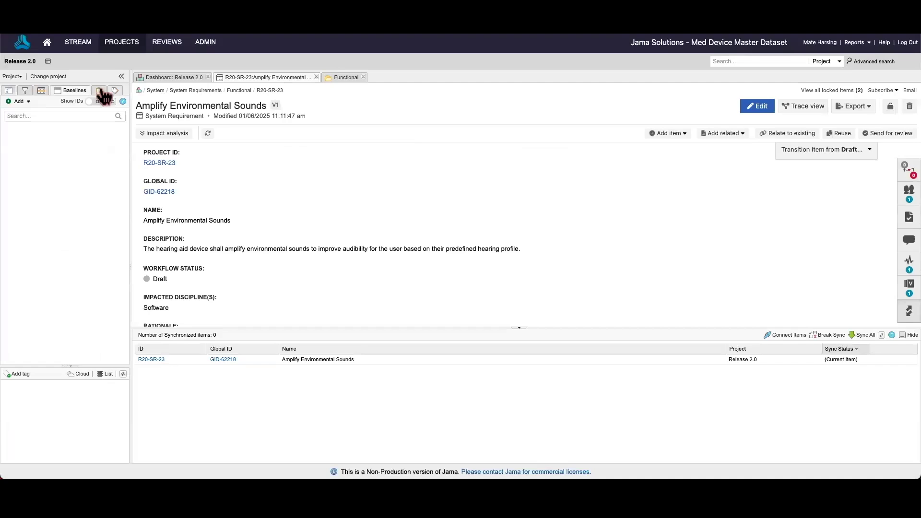